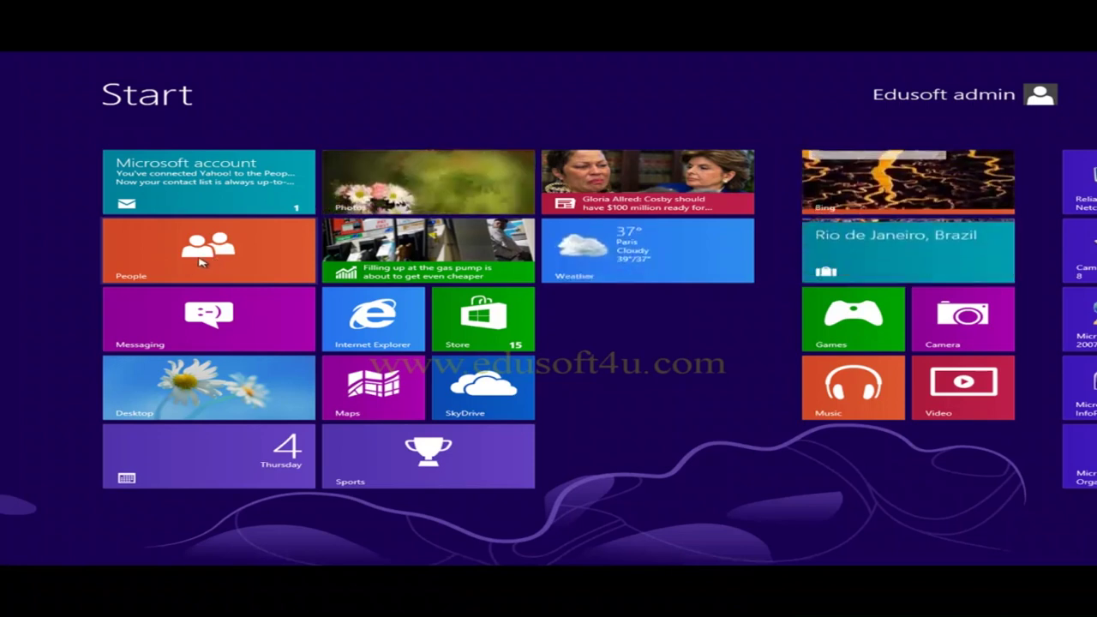
Launch the People app from the Start screen and view its connected accounts.
{"action": "left_click", "coordinate": [196, 263]}
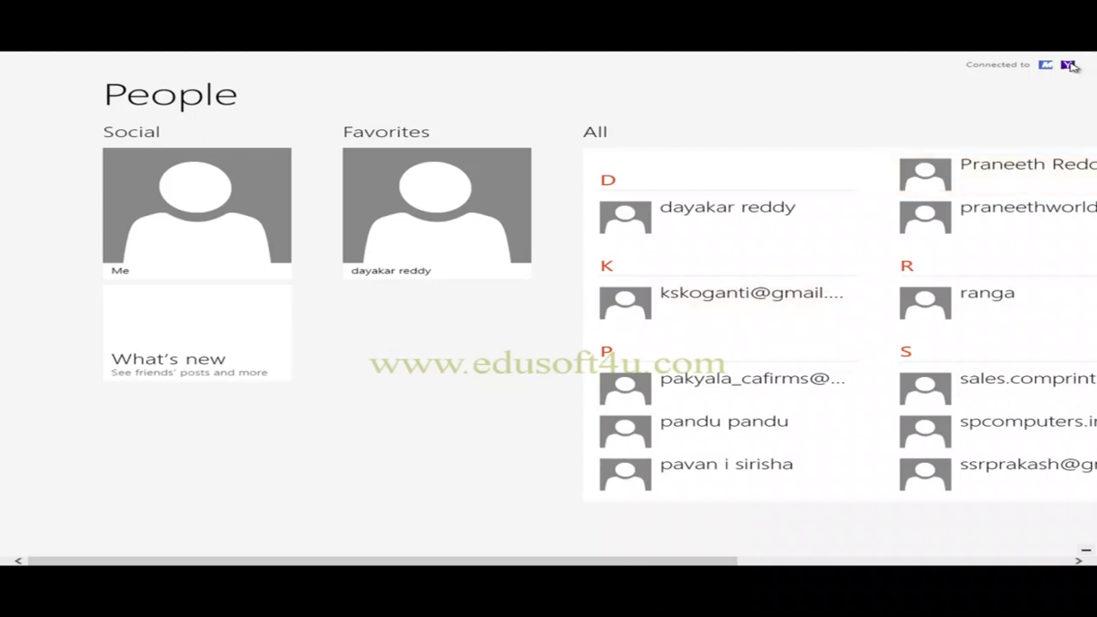
{"action": "left_click", "coordinate": [1070, 66]}
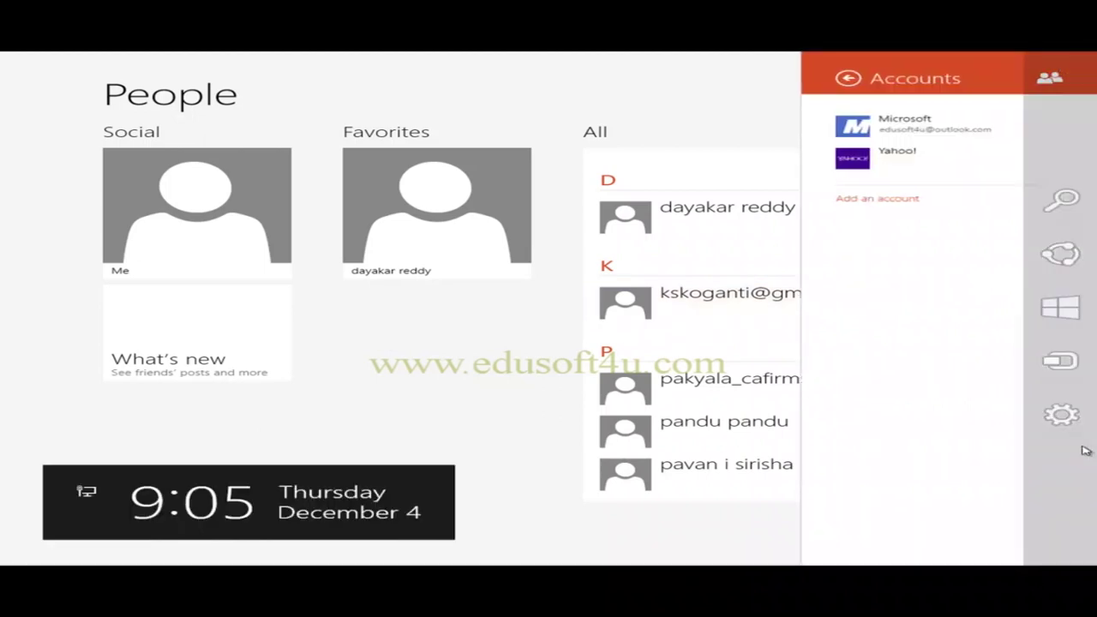
Uncheck Yahoo! under Filter my contacts list in the People options and return to contacts.
{"action": "left_click", "coordinate": [1073, 433]}
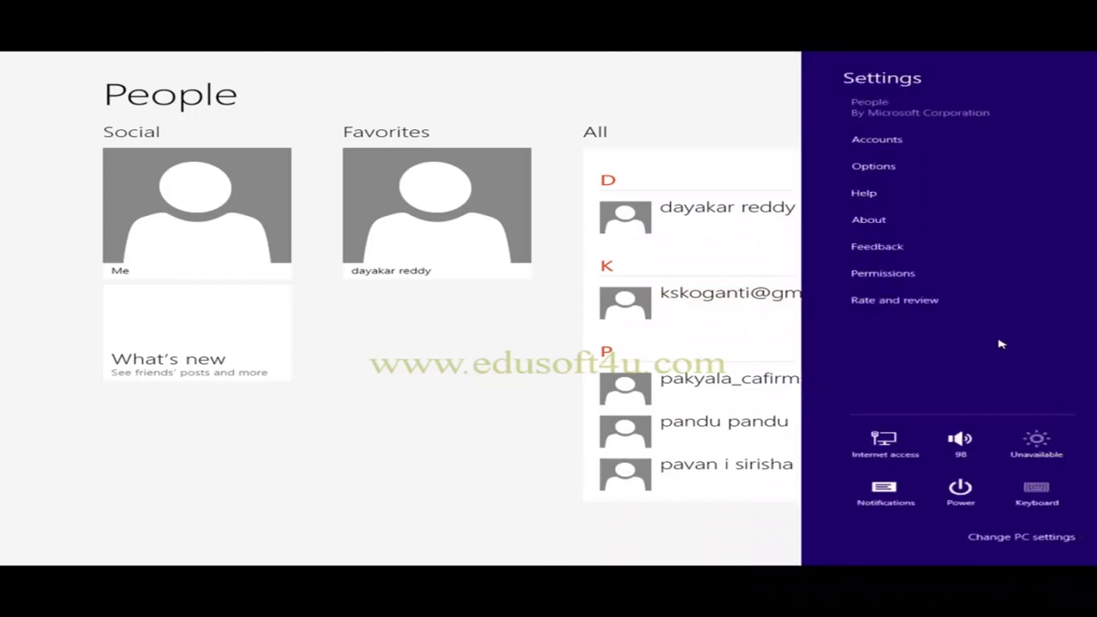
{"action": "left_click", "coordinate": [857, 167]}
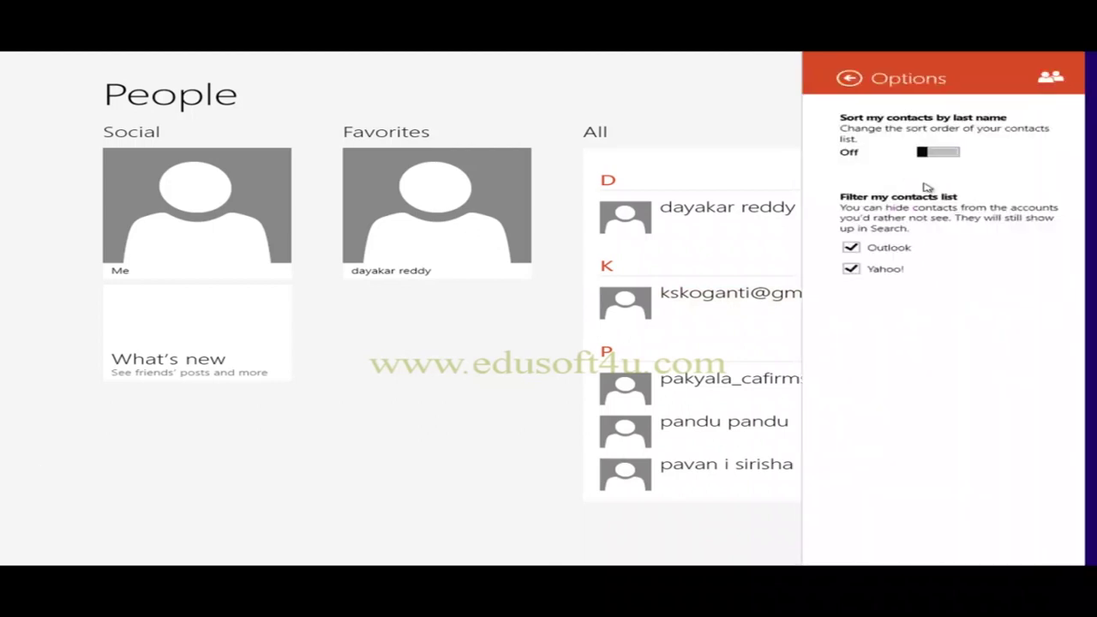
{"action": "left_click", "coordinate": [847, 269]}
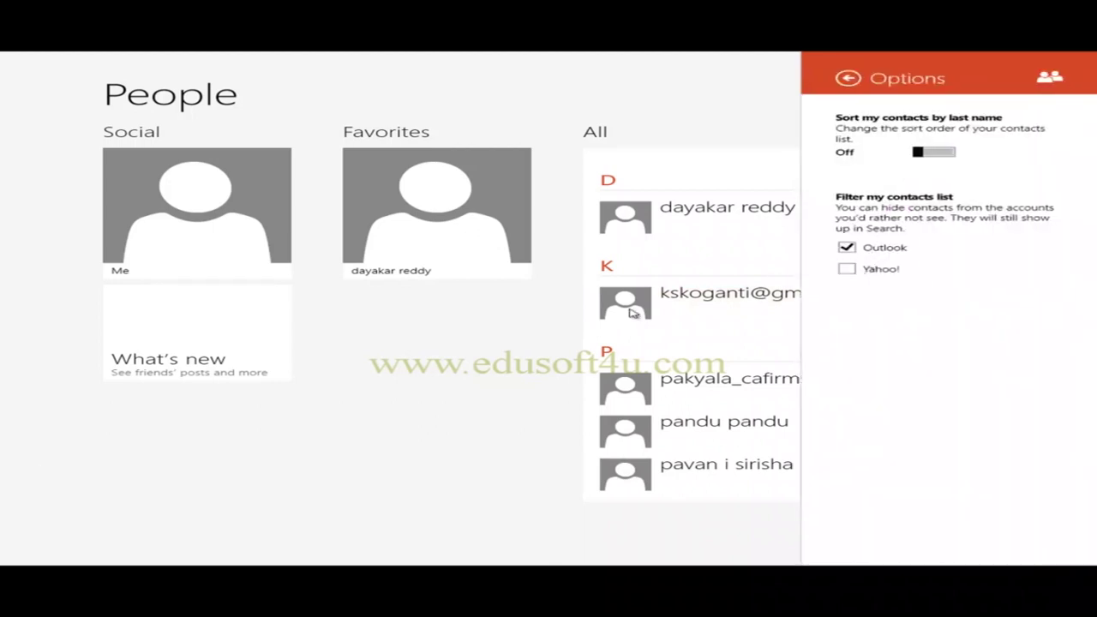
{"action": "left_click", "coordinate": [418, 358]}
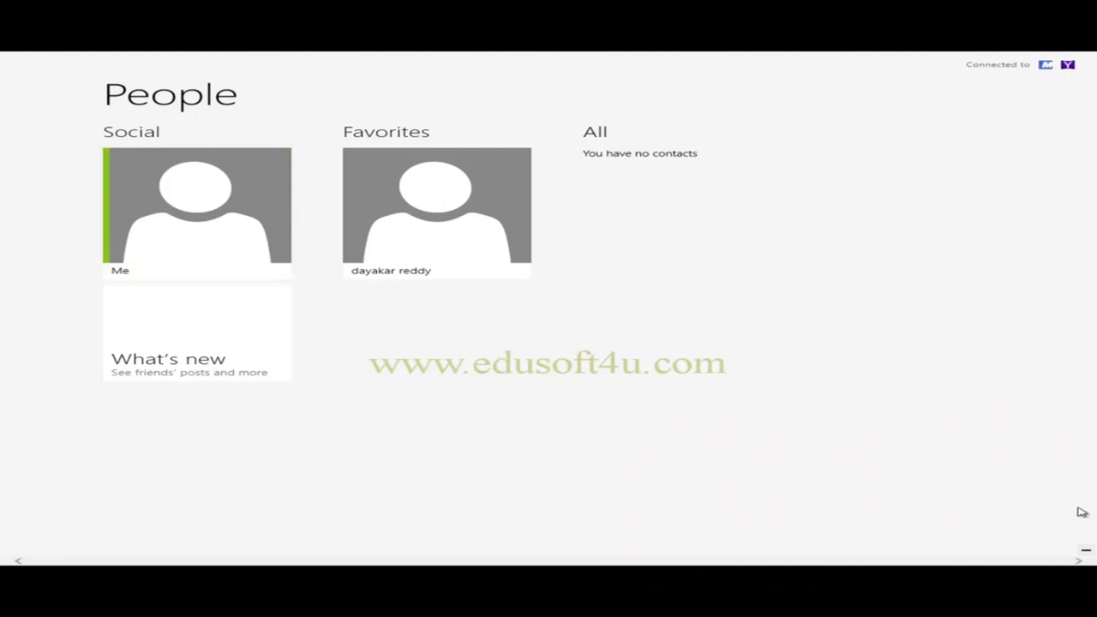
Start a blank new contact on the Outlook account, ready in the First name field.
{"action": "right_click", "coordinate": [775, 352]}
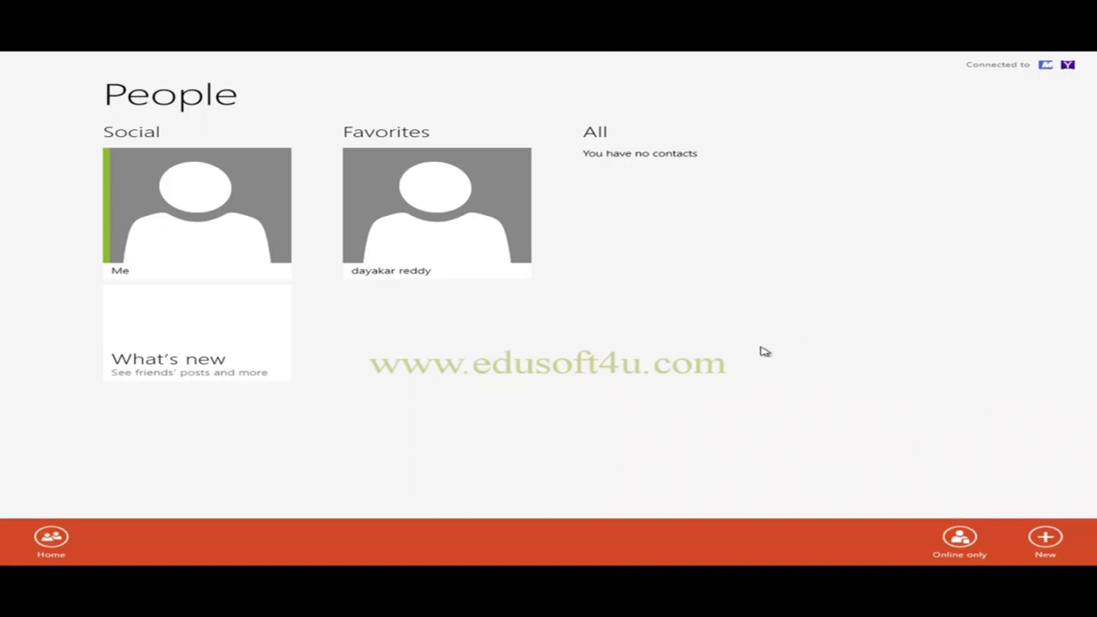
{"action": "left_click", "coordinate": [1045, 540]}
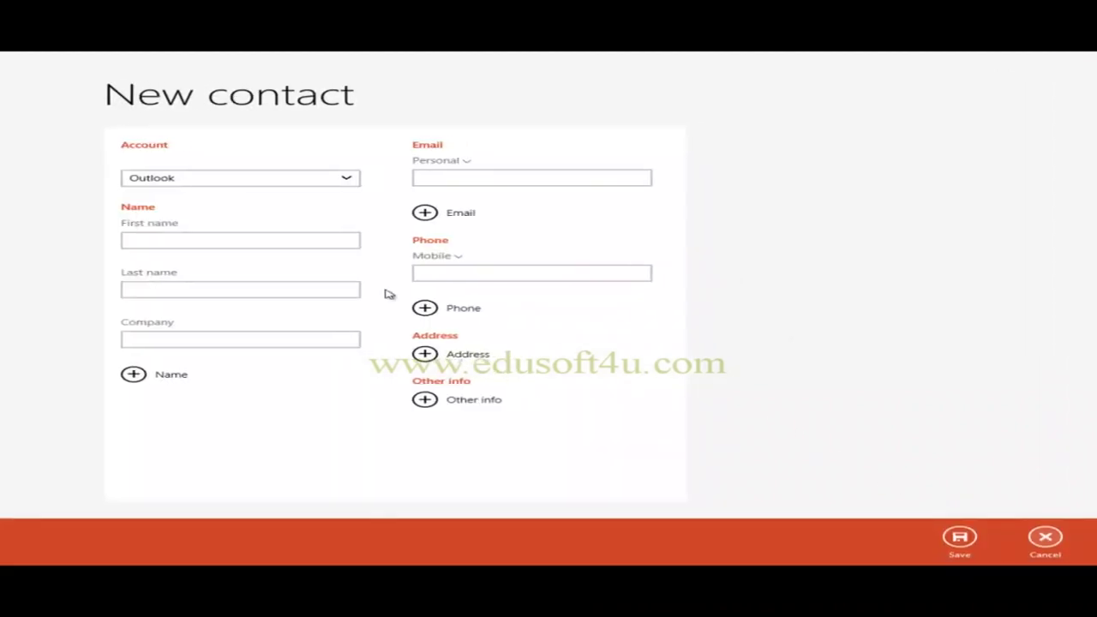
{"action": "left_click", "coordinate": [346, 180]}
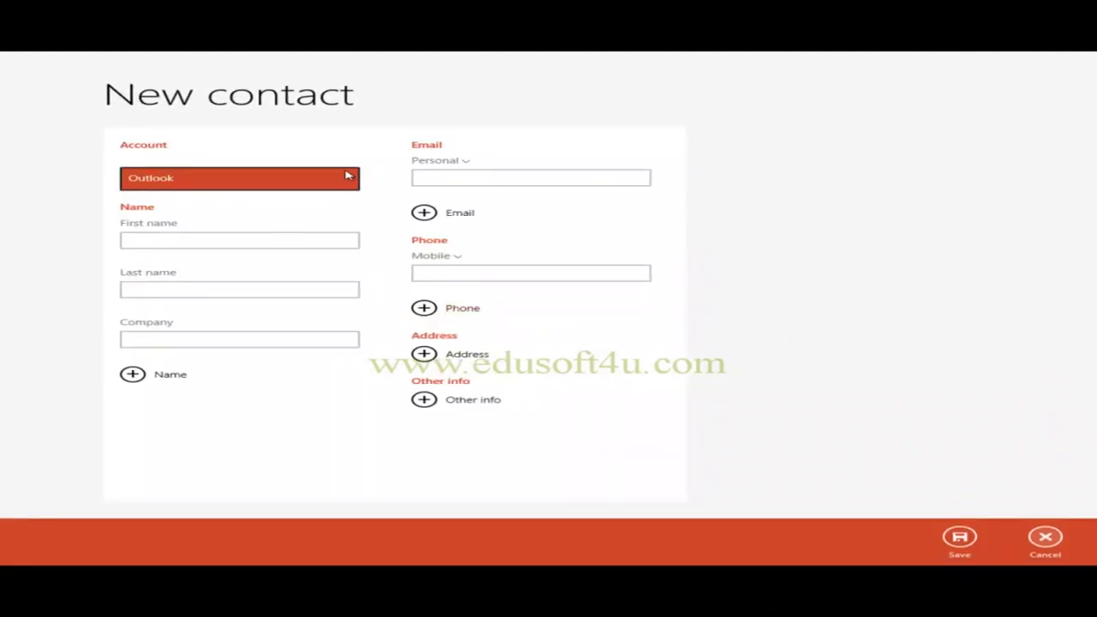
{"action": "left_click", "coordinate": [219, 240]}
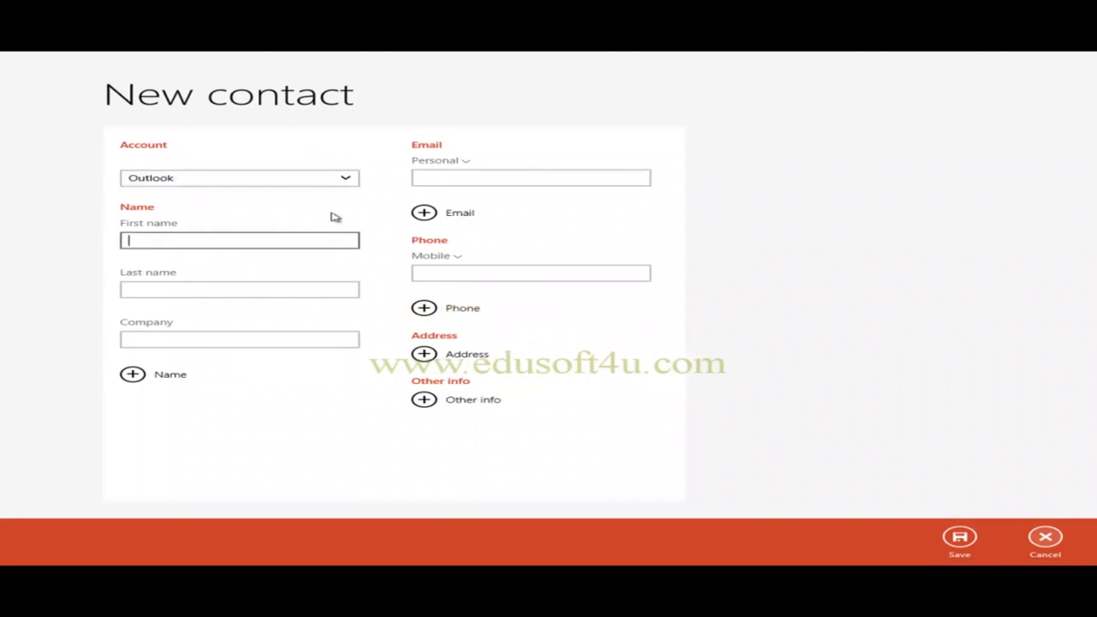
Enter 'Edusoft learning systems pvt ltd' as first name and paste it into Last name and Company.
{"action": "type", "text": "Edusoft learning"}
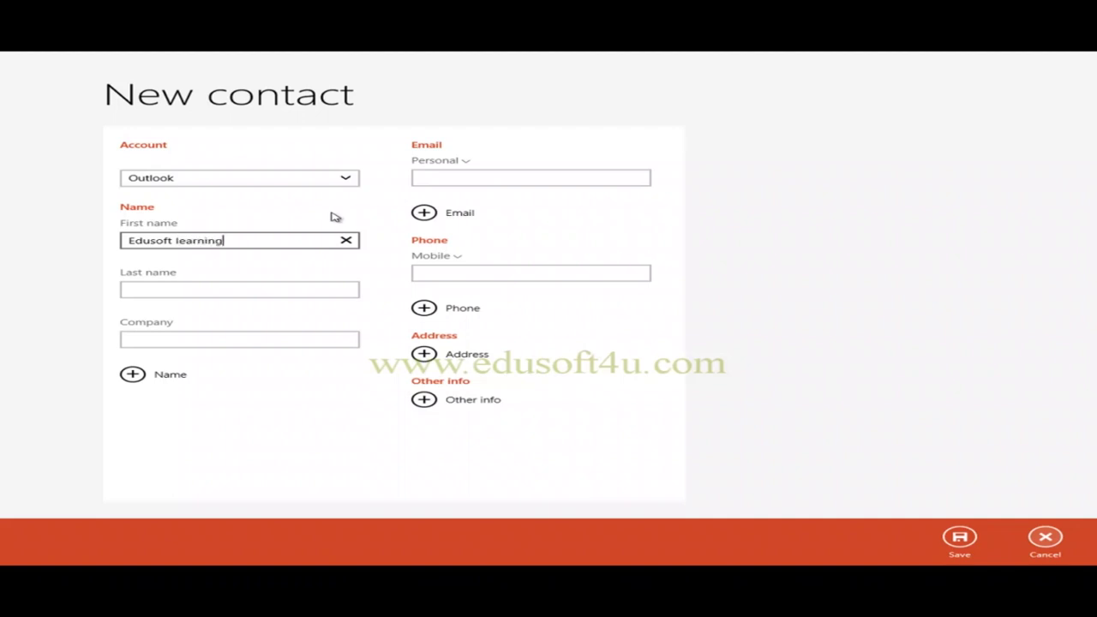
{"action": "type", "text": "ms"}
{"action": "left_click", "coordinate": [196, 294]}
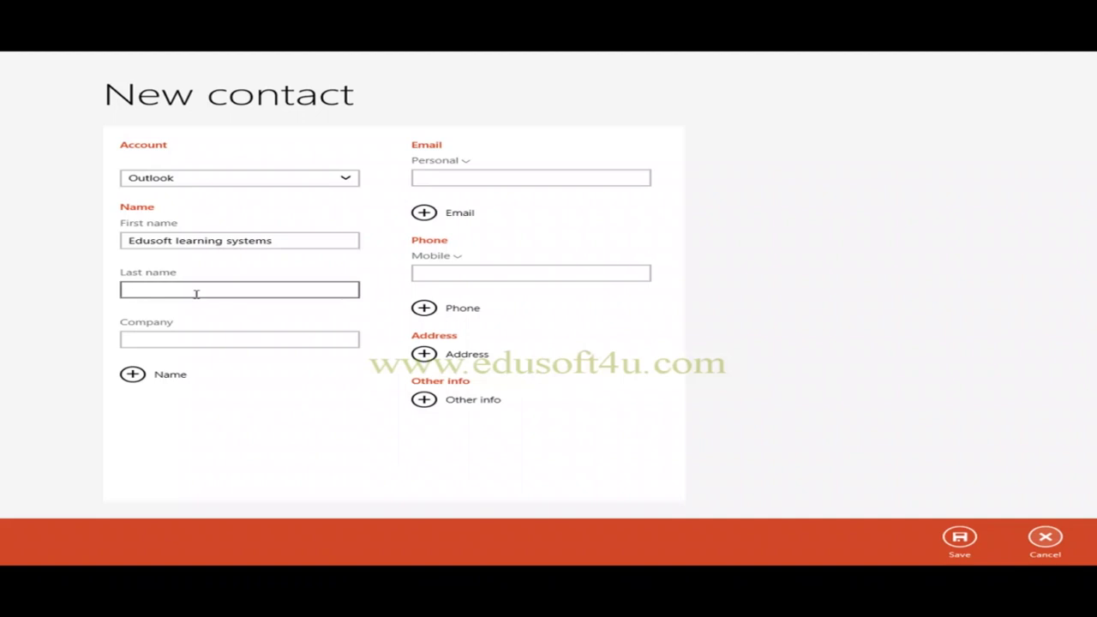
{"action": "left_click", "coordinate": [301, 243]}
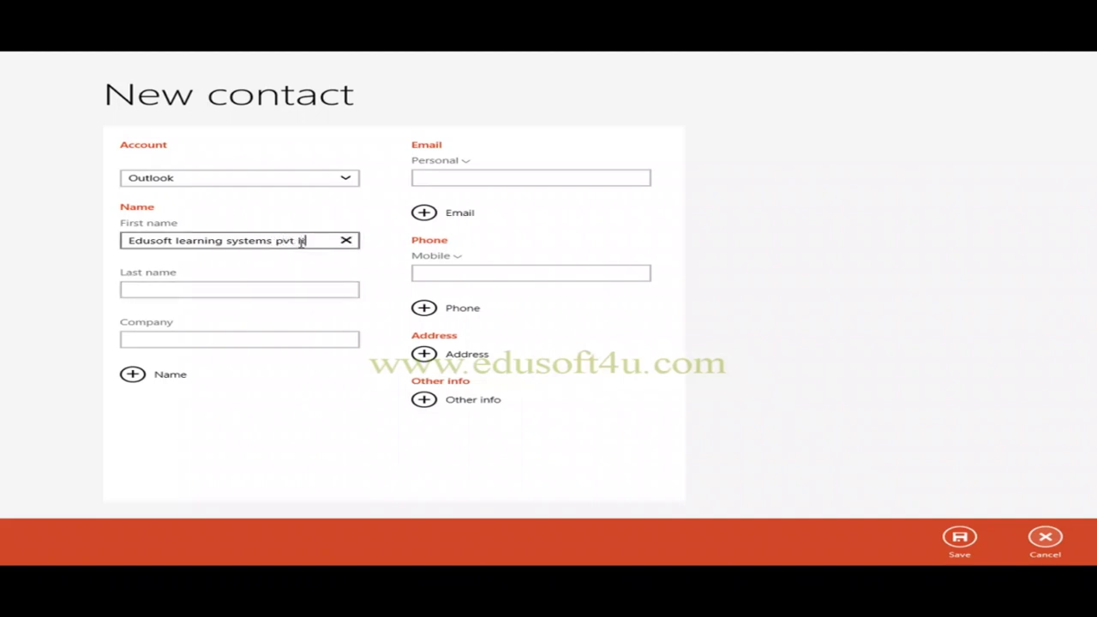
{"action": "left_click", "coordinate": [216, 292]}
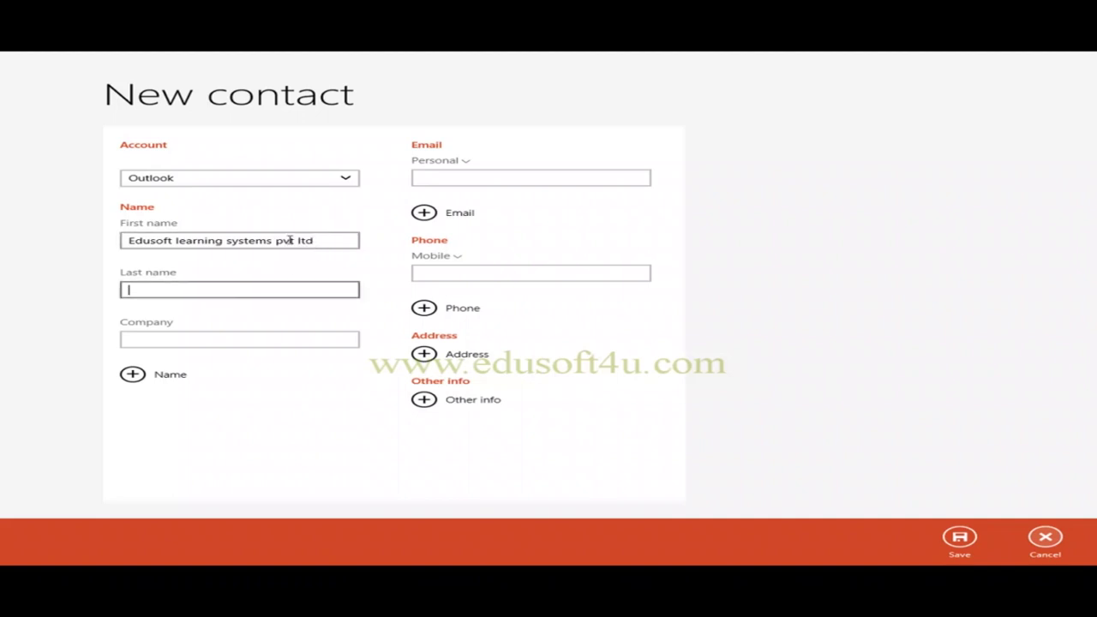
{"action": "left_click_drag", "start_coordinate": [311, 241], "coordinate": [123, 249]}
{"action": "key", "text": "ctrl+c"}
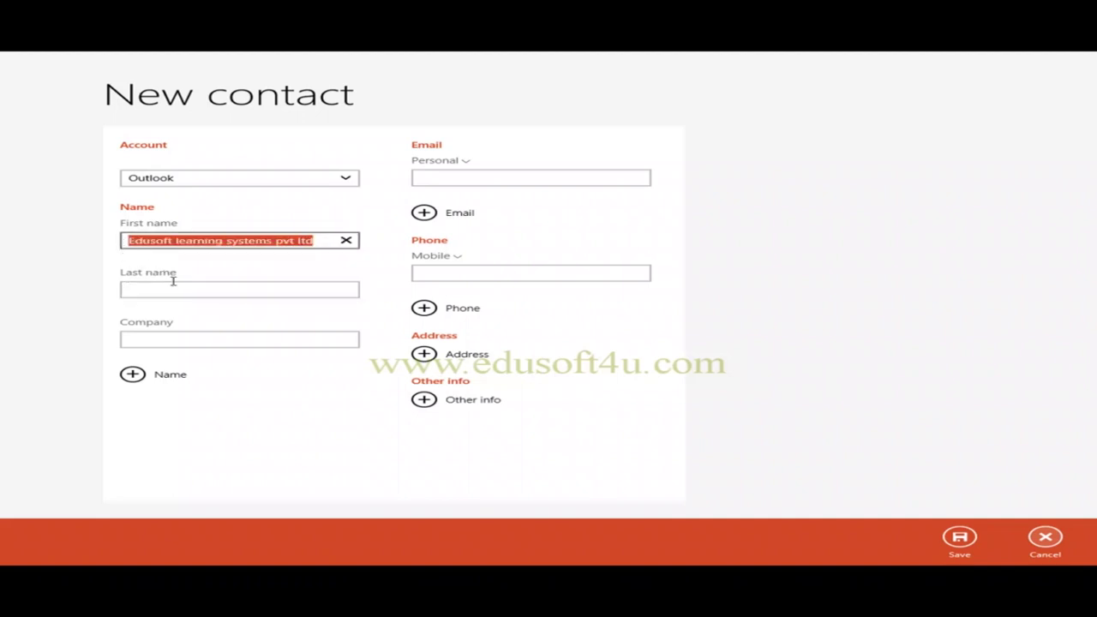
{"action": "left_click", "coordinate": [173, 283]}
{"action": "key", "text": "ctrl+v"}
{"action": "left_click", "coordinate": [238, 336]}
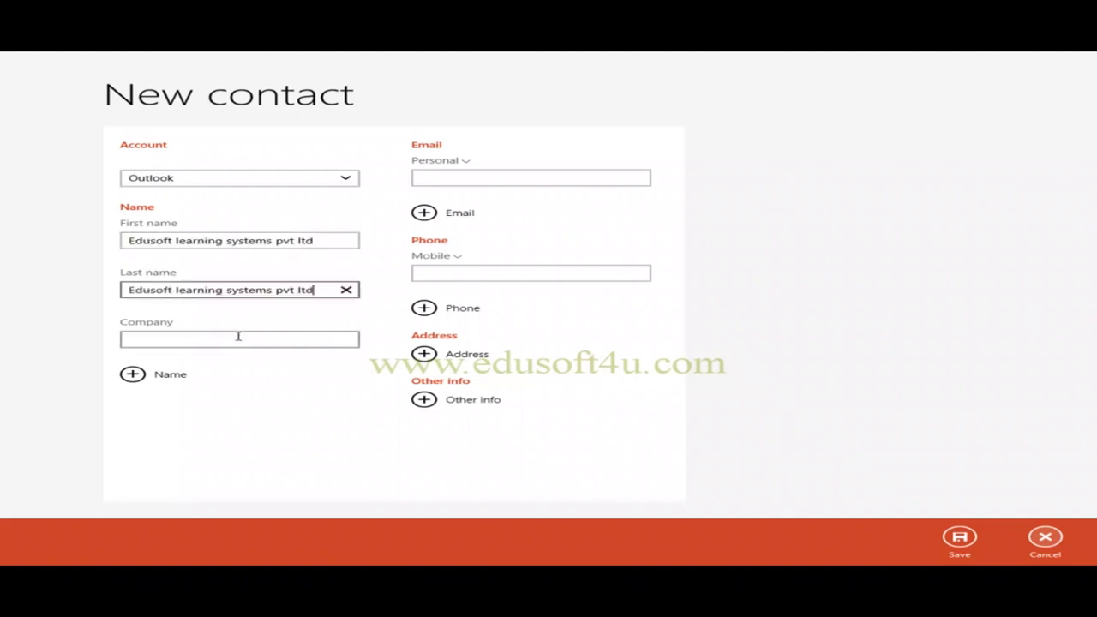
{"action": "key", "text": "ctrl+v"}
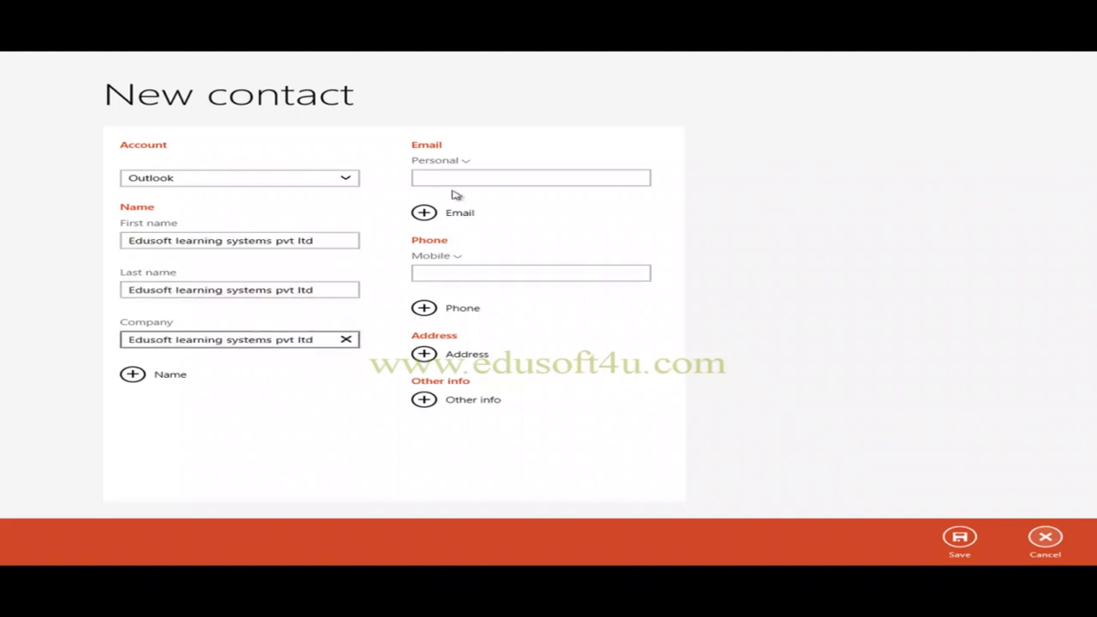
Restore the full company name in First name and begin typing the contact's e-mail address.
{"action": "left_click_drag", "start_coordinate": [324, 241], "coordinate": [129, 242]}
{"action": "key", "text": "ctrl+c"}
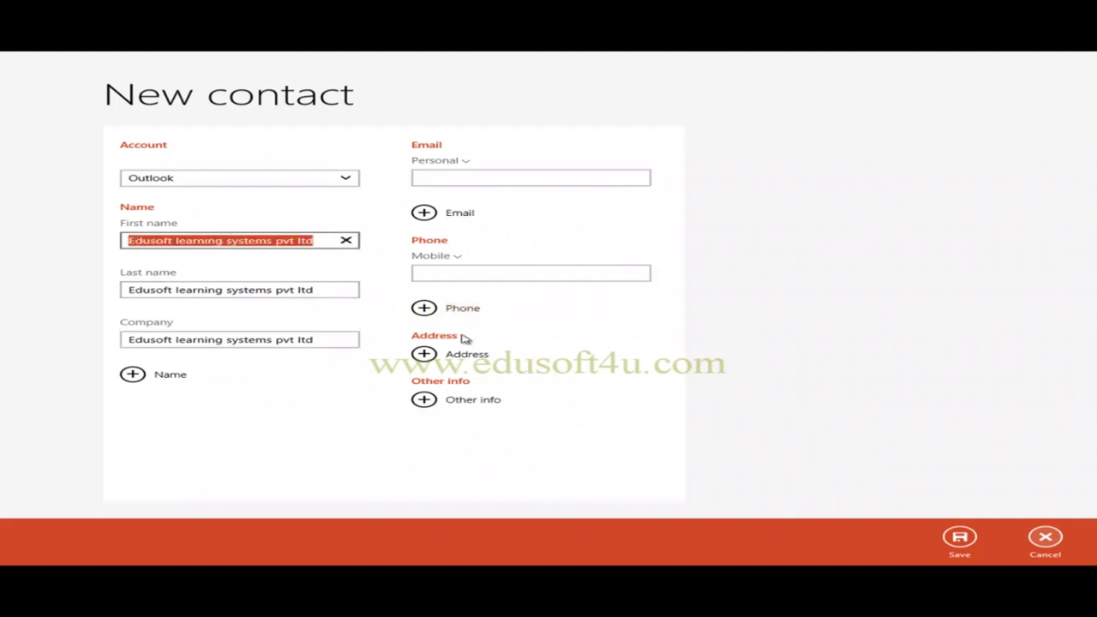
{"action": "type", "text": "P"}
{"action": "key", "text": "BackSpace"}
{"action": "key", "text": "ctrl+v"}
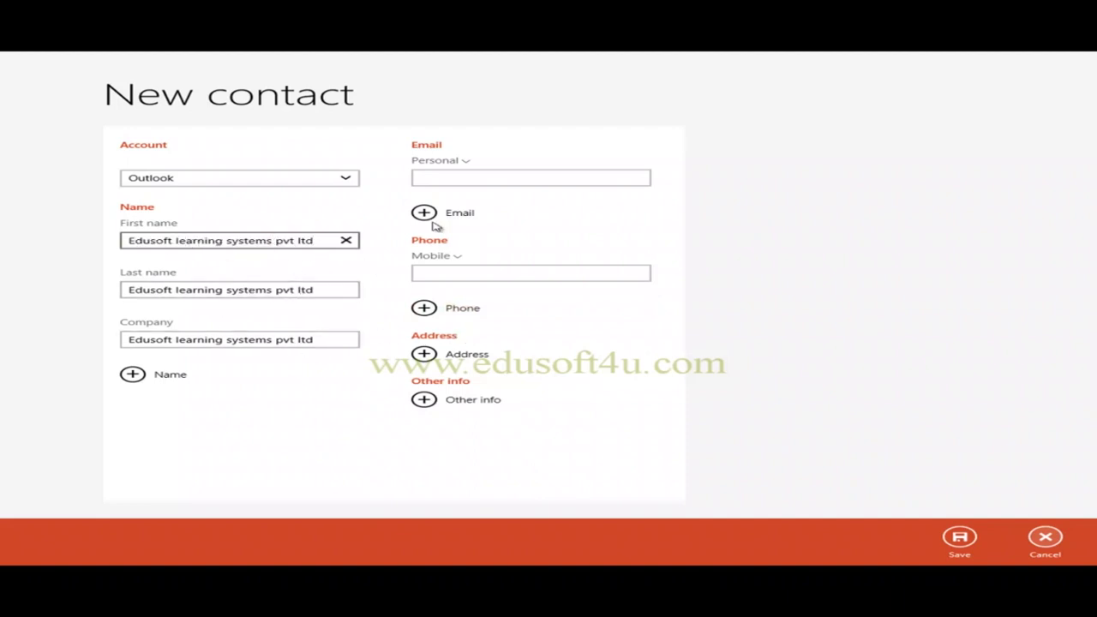
{"action": "left_click", "coordinate": [470, 177]}
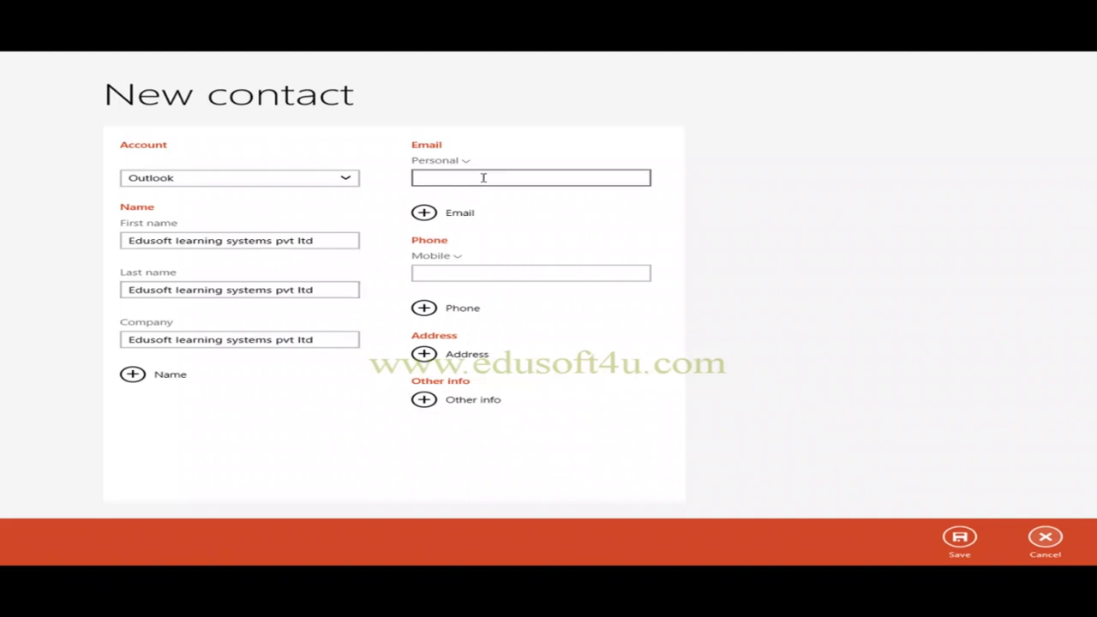
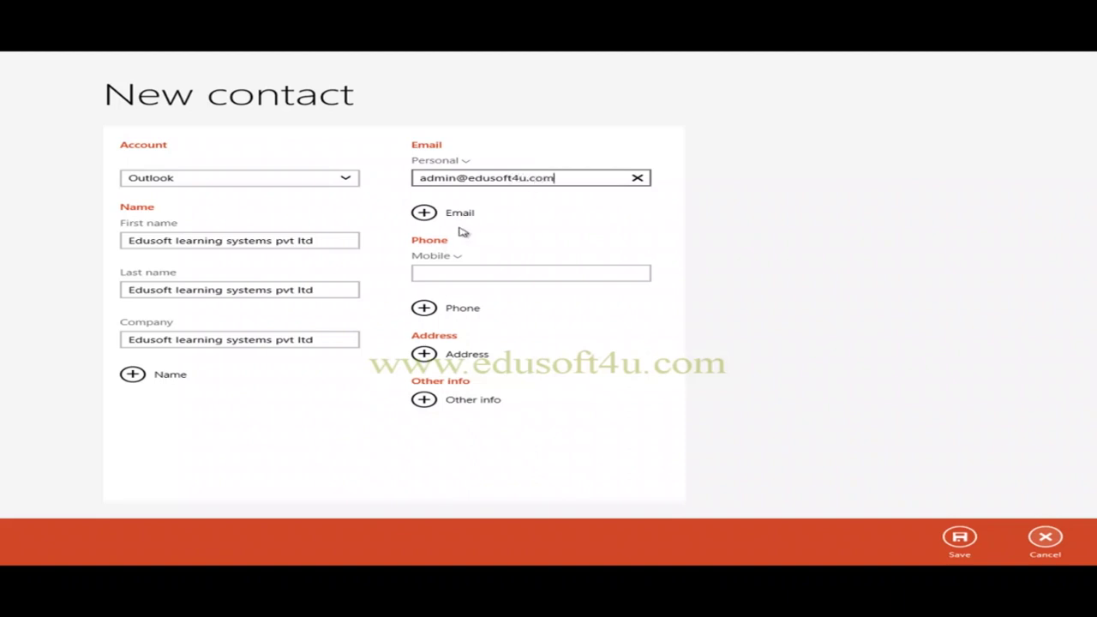
Enter the contact's mobile number, save the contact, and return to the All list.
{"action": "left_click", "coordinate": [426, 214]}
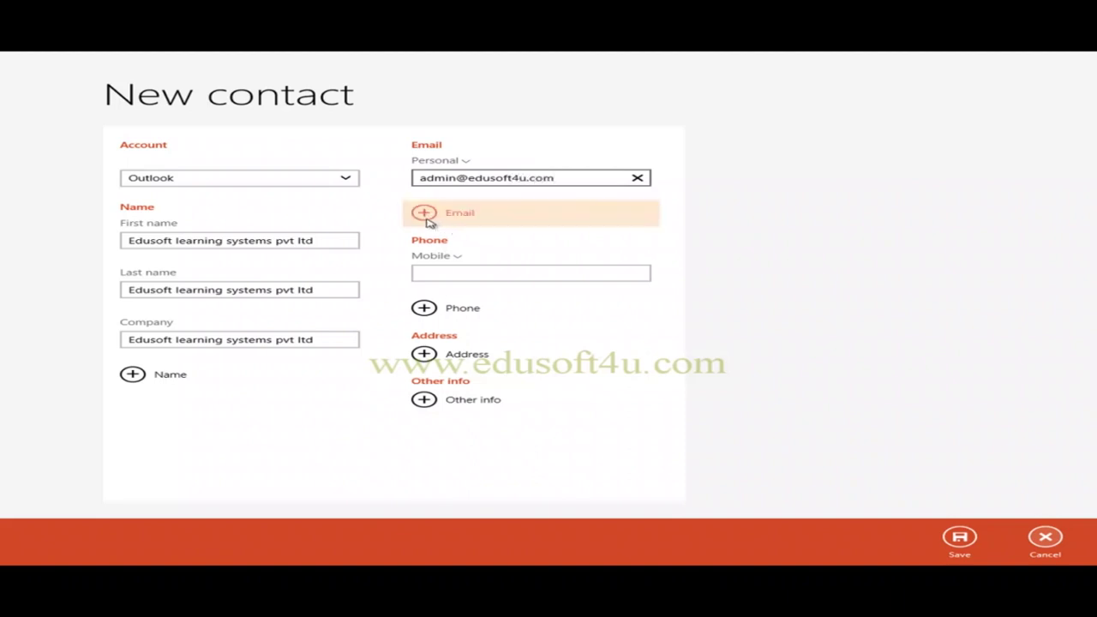
{"action": "left_click", "coordinate": [458, 272]}
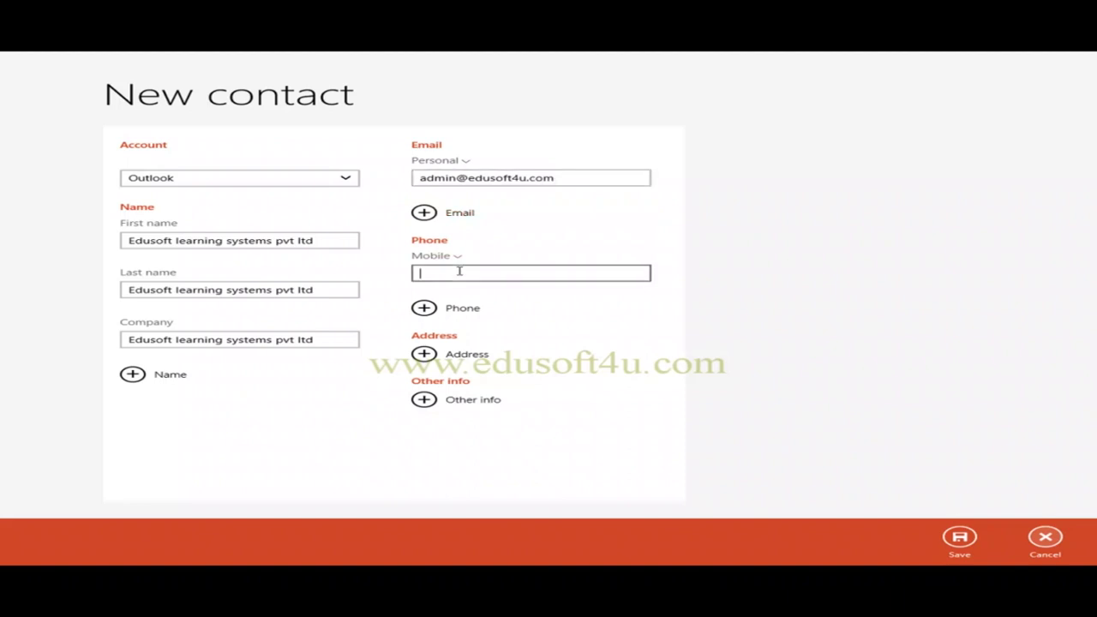
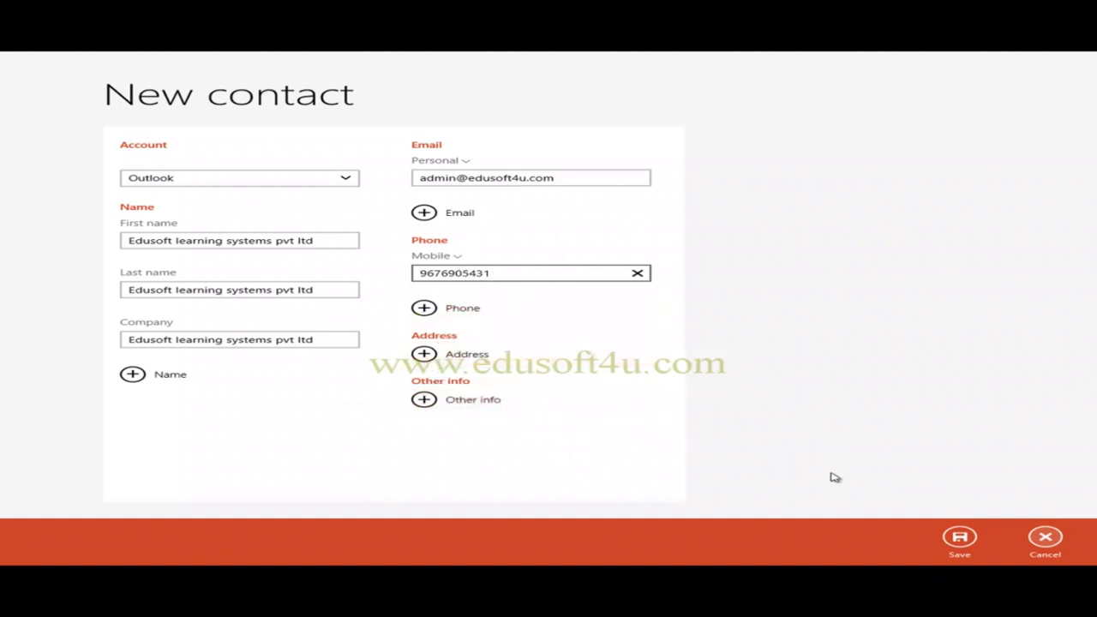
{"action": "left_click", "coordinate": [960, 538]}
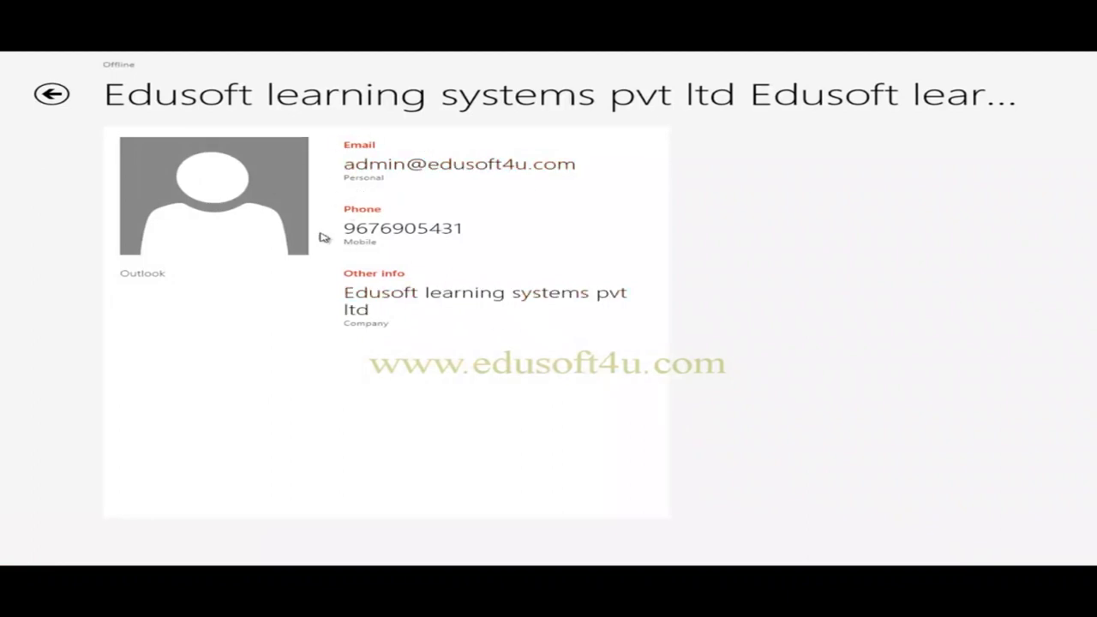
{"action": "left_click", "coordinate": [52, 95]}
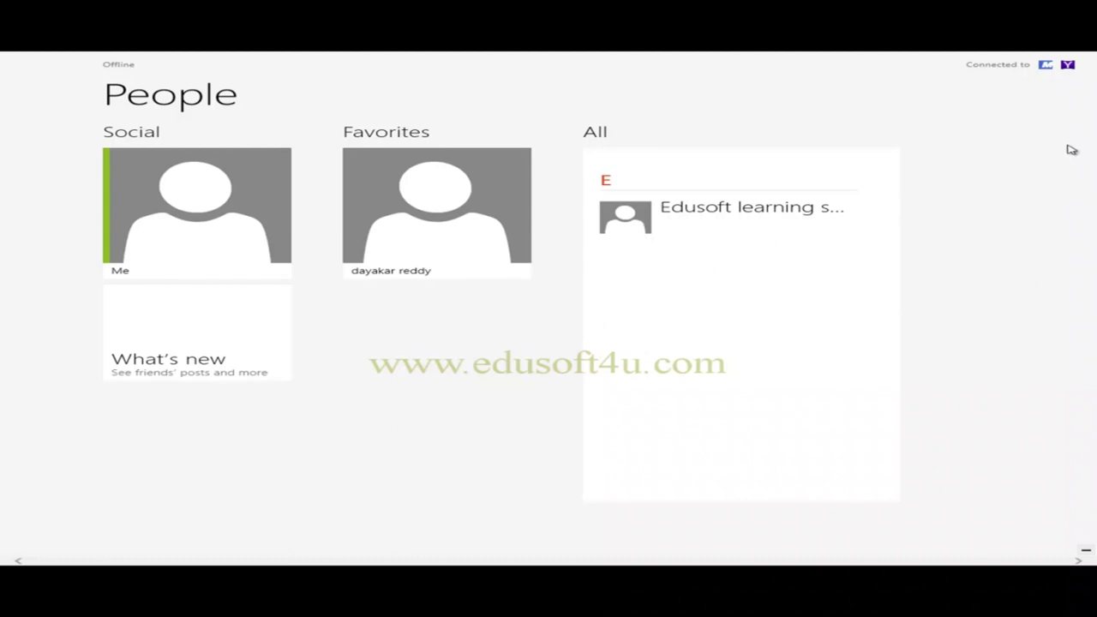
Show the Accounts pane from Settings, listing the connected Microsoft and Yahoo! accounts.
{"action": "mouse_move", "coordinate": [1094, 58]}
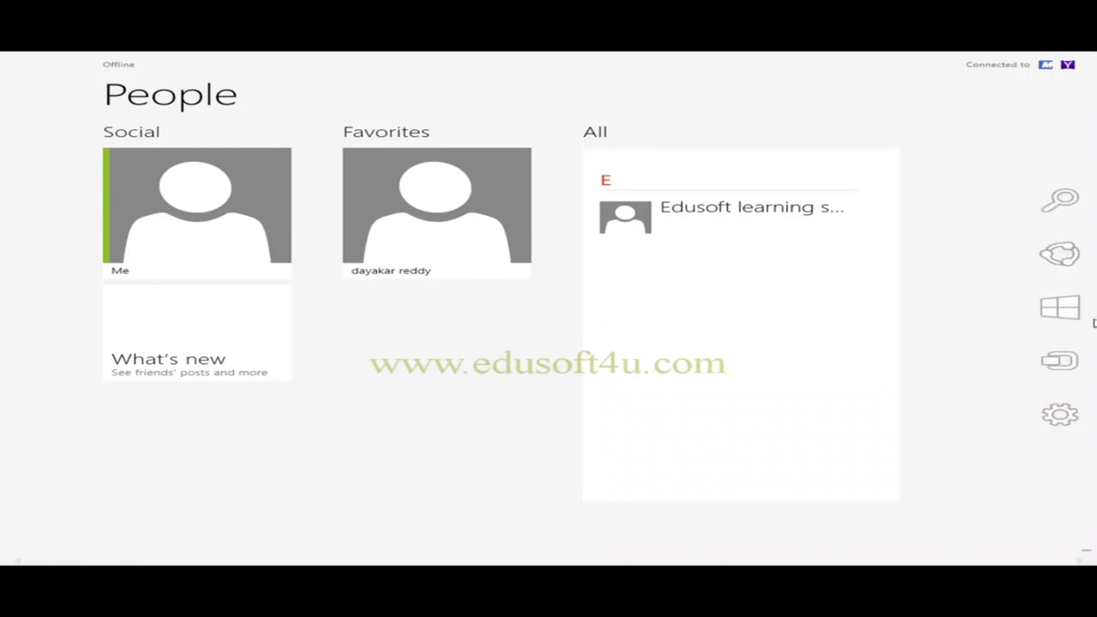
{"action": "mouse_move", "coordinate": [1061, 416]}
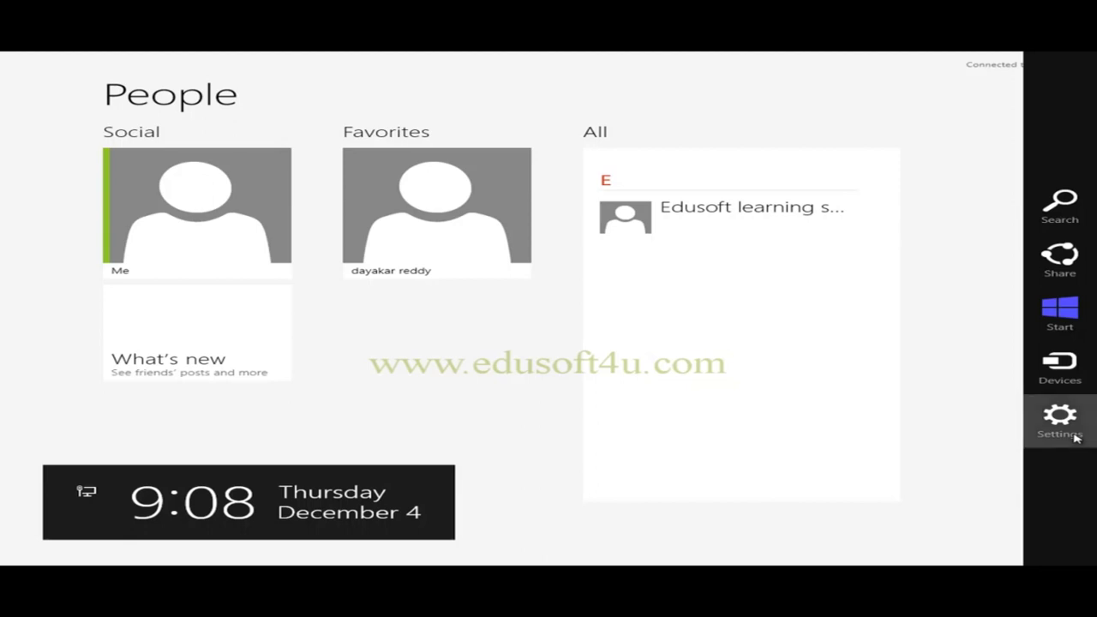
{"action": "left_click", "coordinate": [1076, 436]}
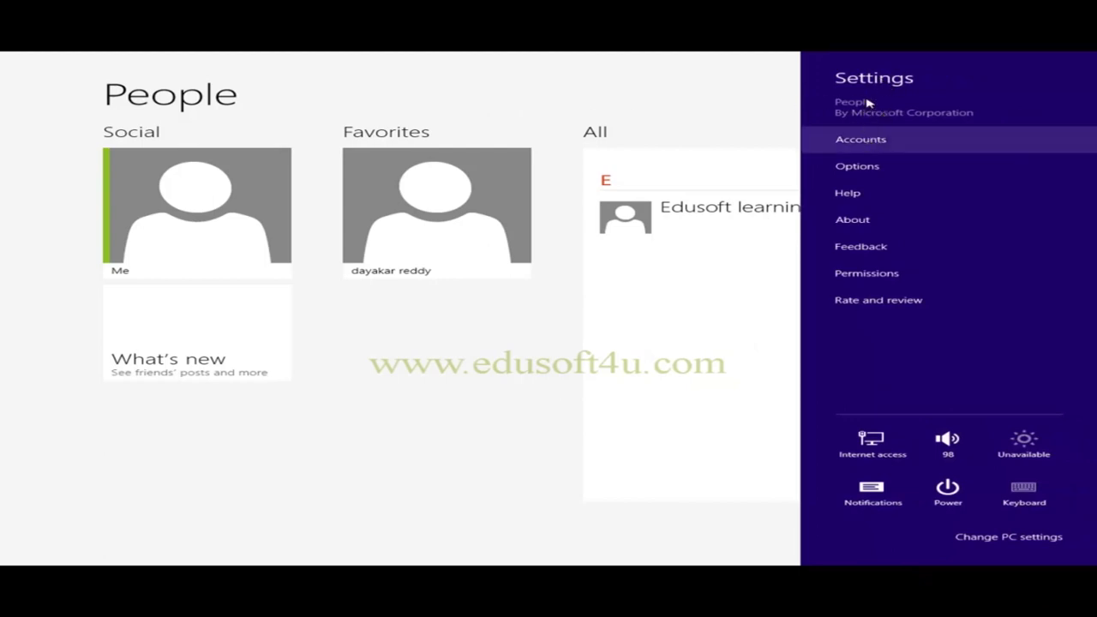
{"action": "left_click", "coordinate": [861, 140]}
{"action": "left_click", "coordinate": [873, 146]}
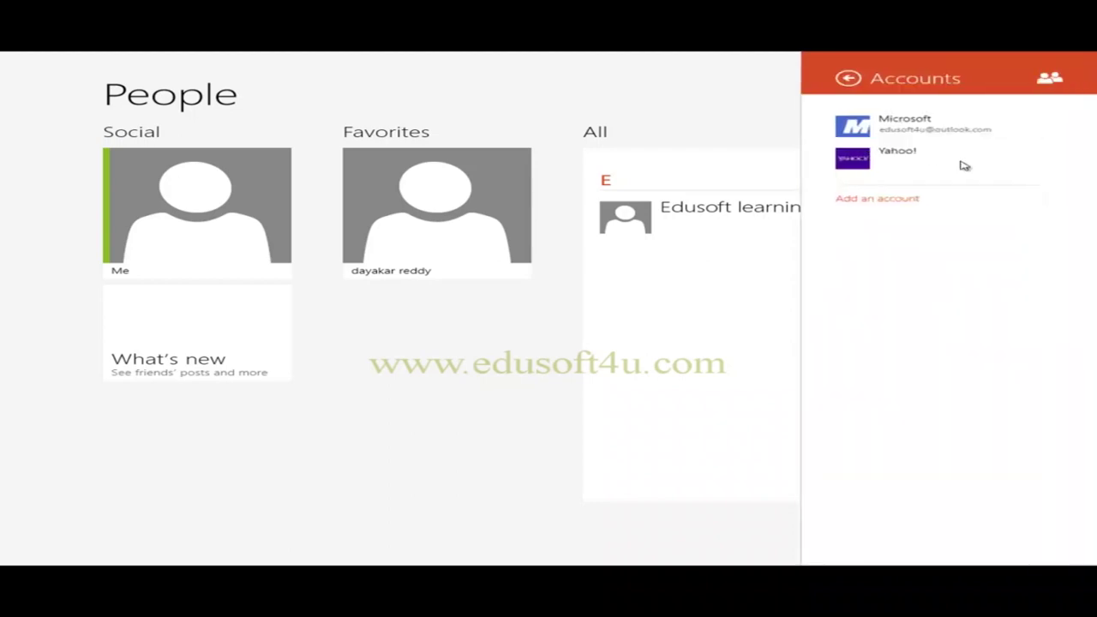